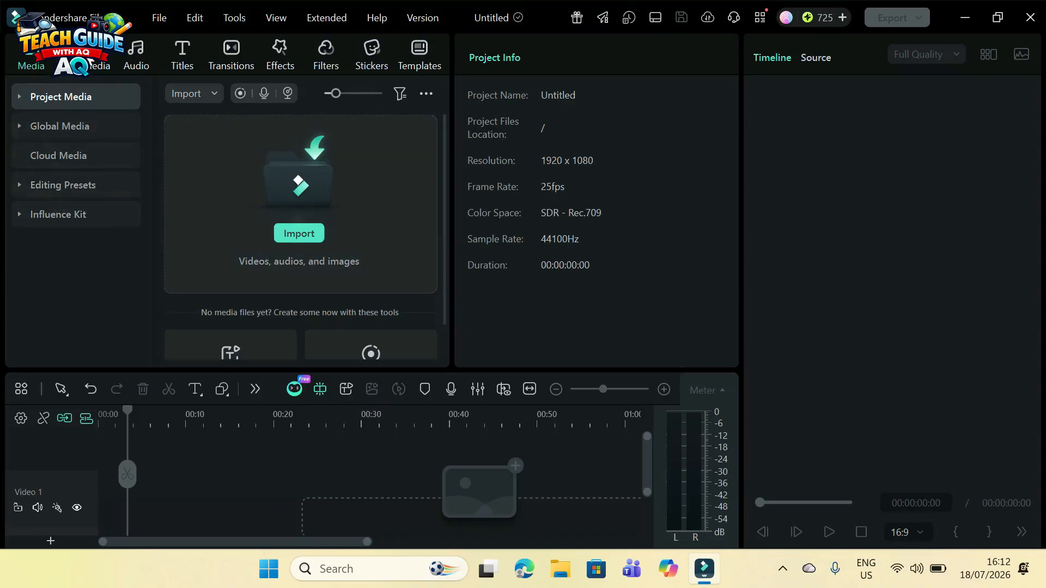
# Step: Open the Pixabay website from the stock media partners and confirm the redirect to the browser
pyautogui.click(91, 61)
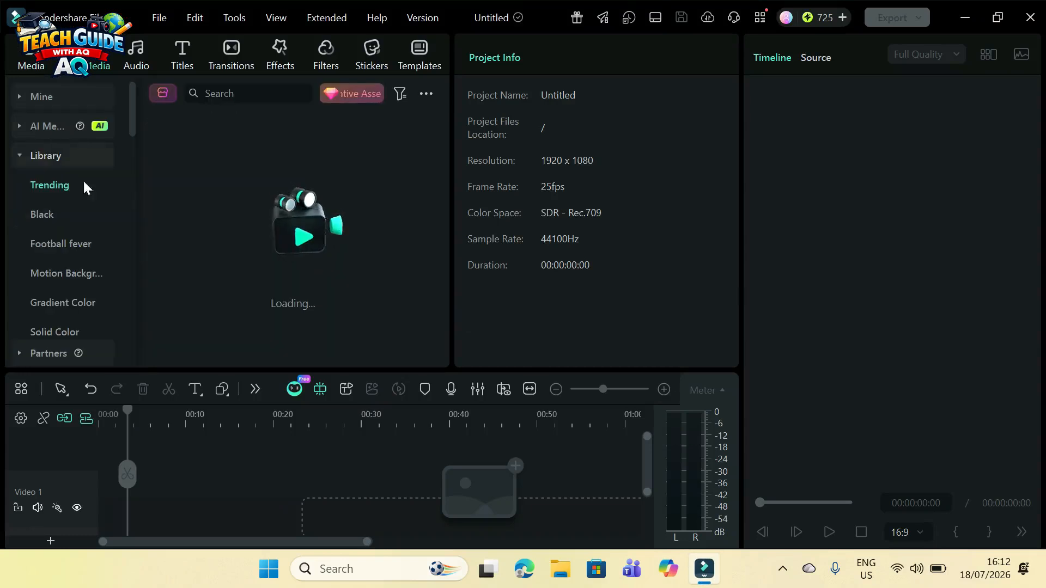
pyautogui.click(47, 353)
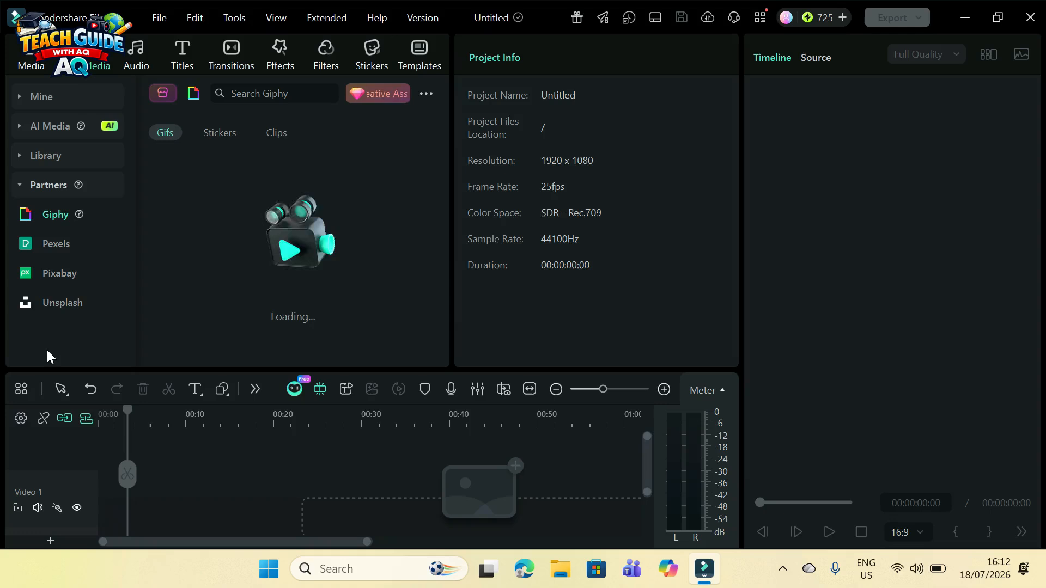
pyautogui.click(62, 279)
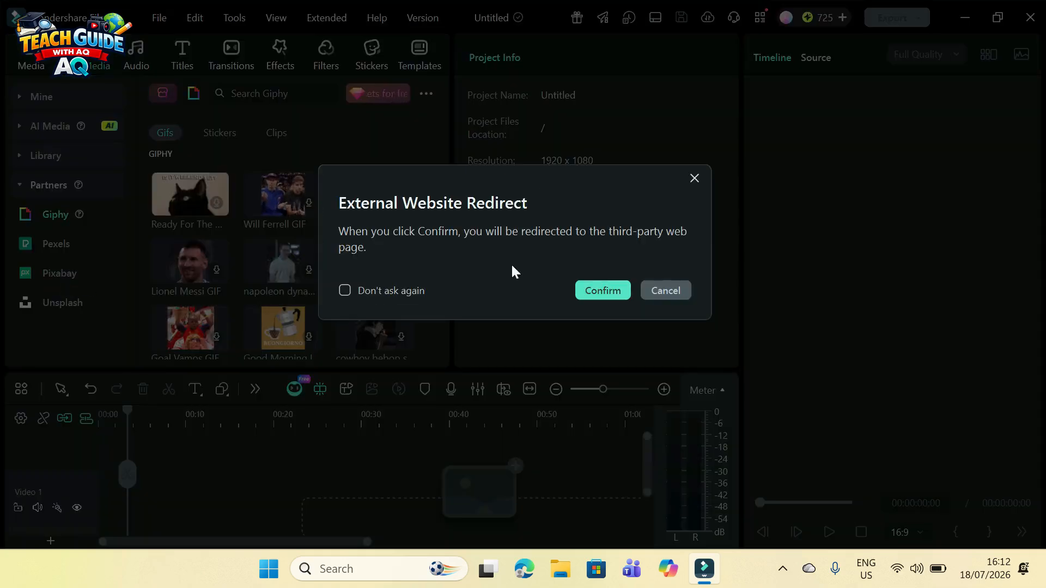
pyautogui.click(590, 293)
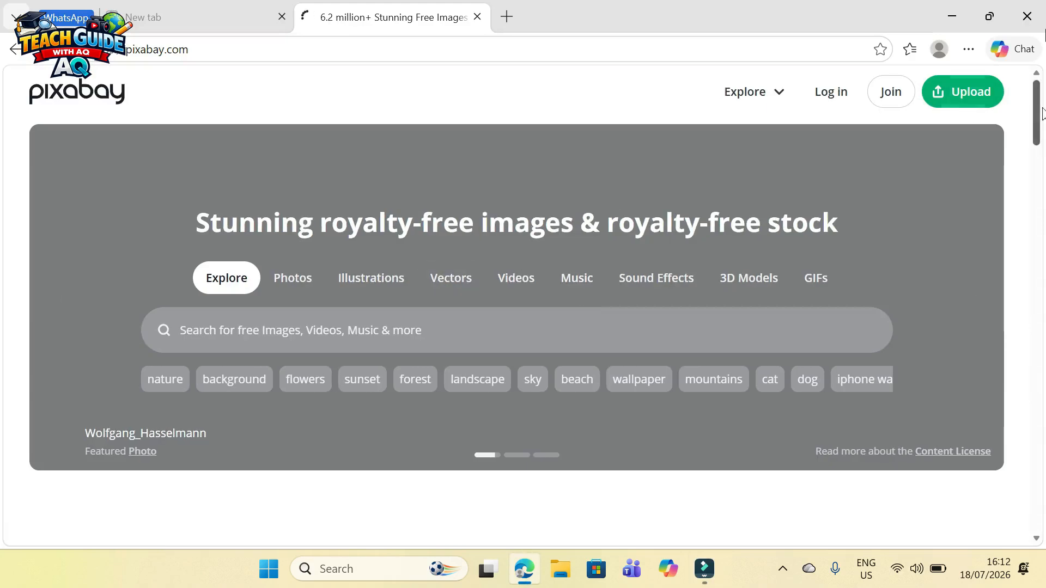
# Step: Search Pixabay for "green screen" and switch the media type to Videos
pyautogui.moveTo(1037, 124)
pyautogui.mouseDown()
pyautogui.moveTo(1033, 161)
pyautogui.moveTo(1038, 120)
pyautogui.mouseUp()
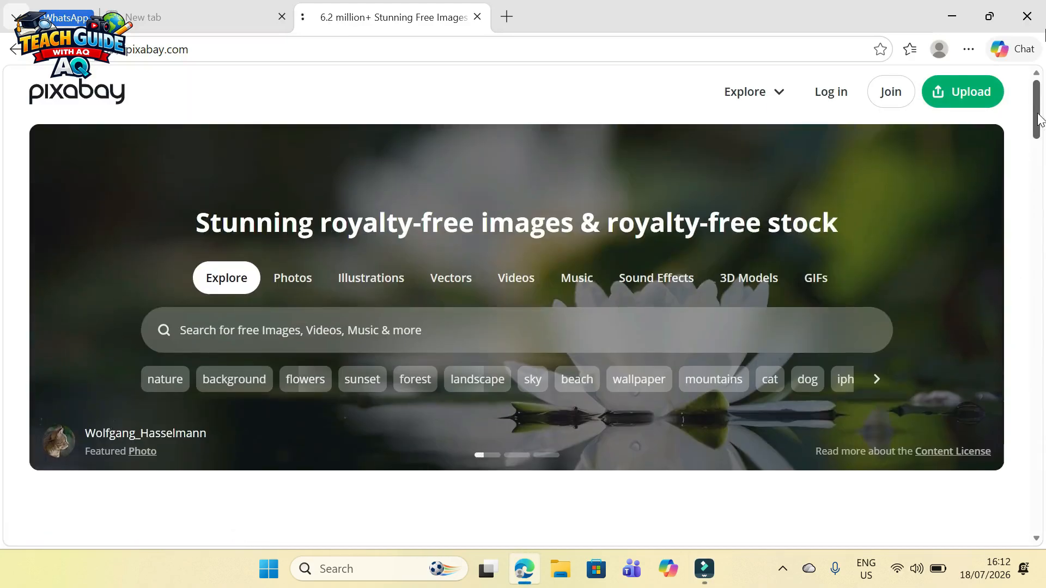
pyautogui.click(301, 330)
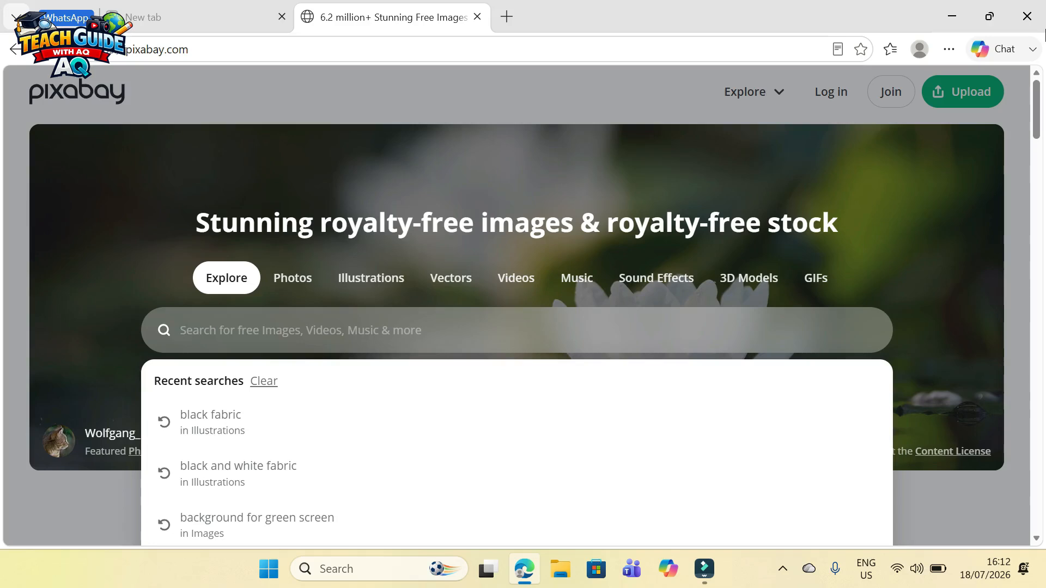
pyautogui.write('green')
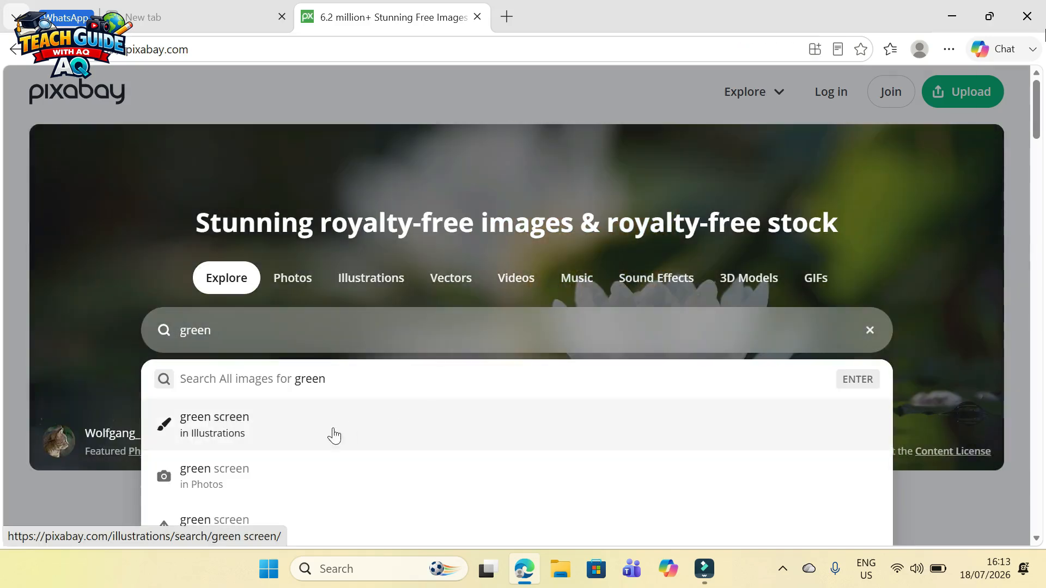
pyautogui.click(333, 430)
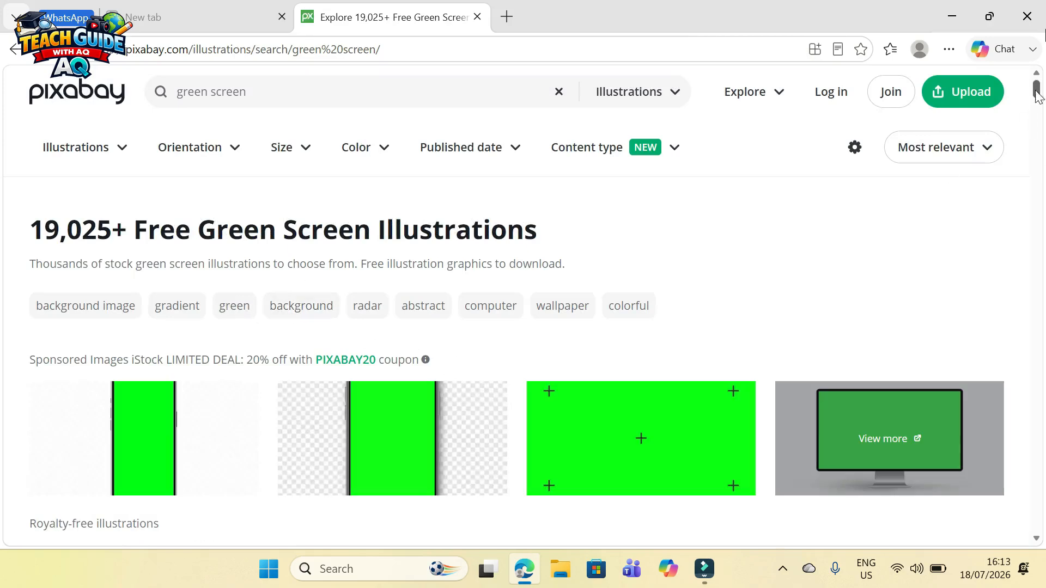
pyautogui.scroll(-6, 1036, 94)
pyautogui.scroll(6, 1036, 98)
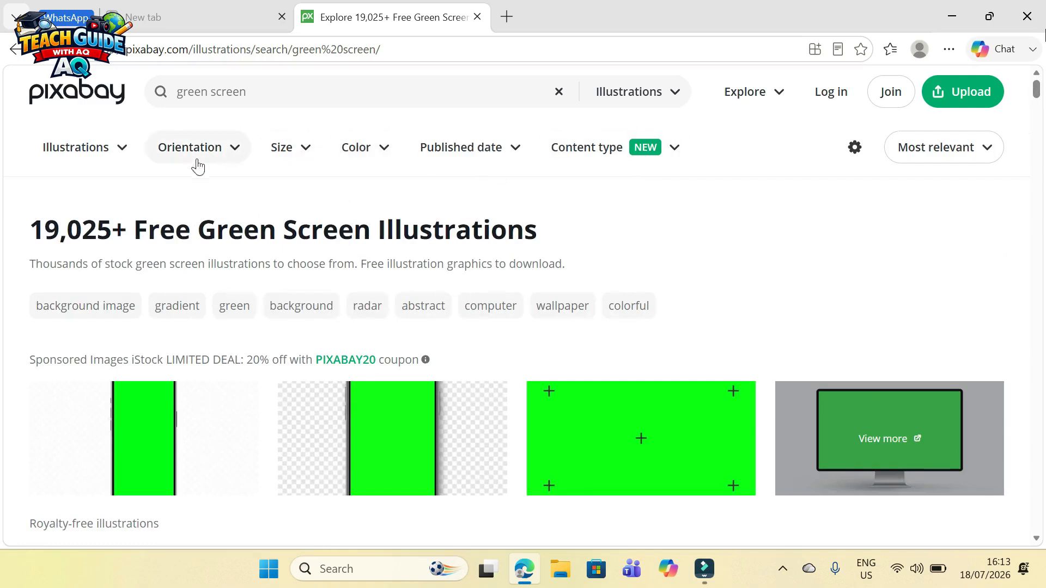
pyautogui.click(127, 160)
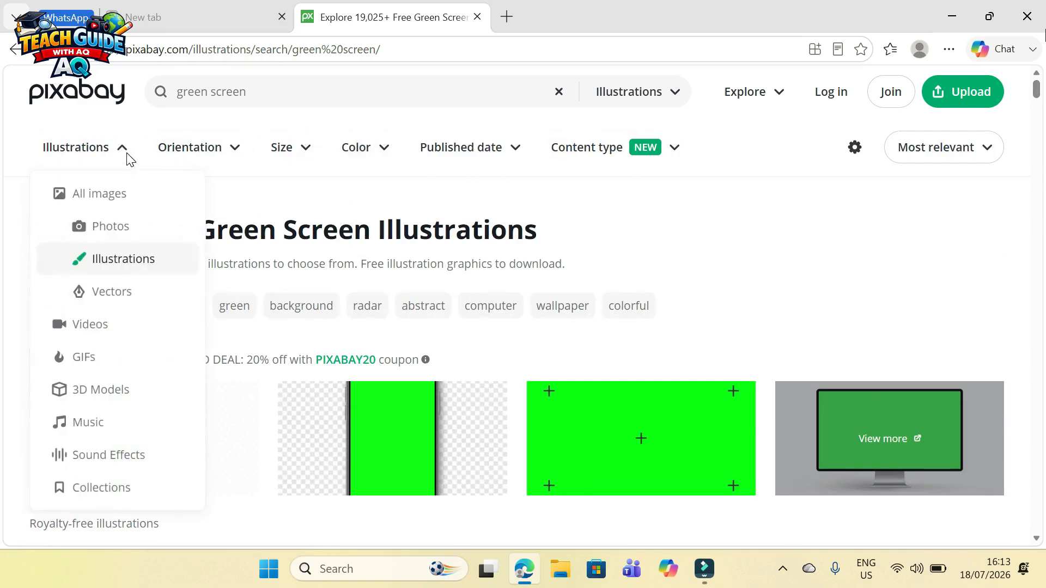
pyautogui.click(88, 324)
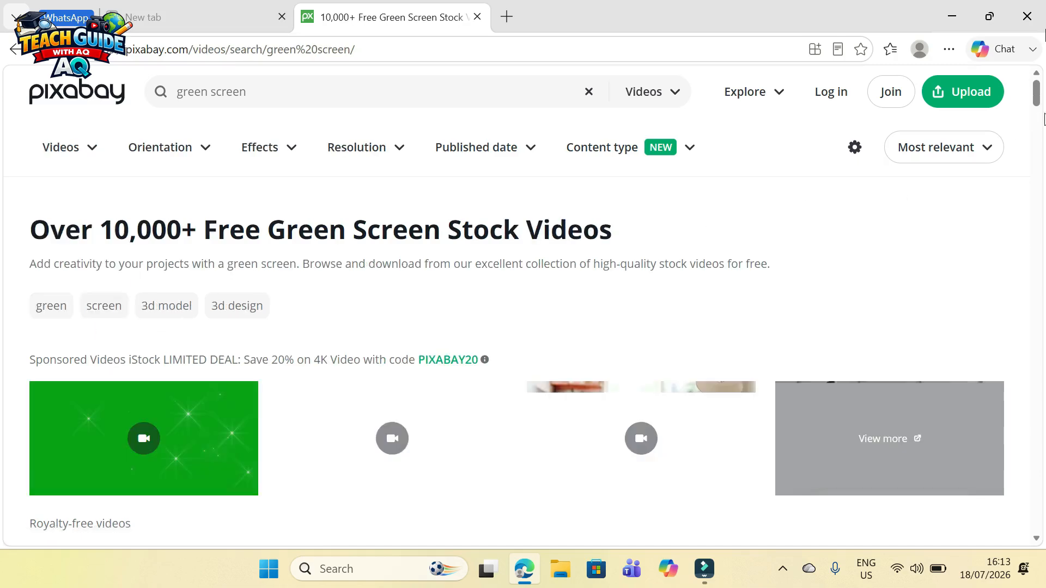
# Step: Find the roaring T-rex green screen video among the results and download it for free
pyautogui.moveTo(1038, 94); pyautogui.dragTo(1038, 196)
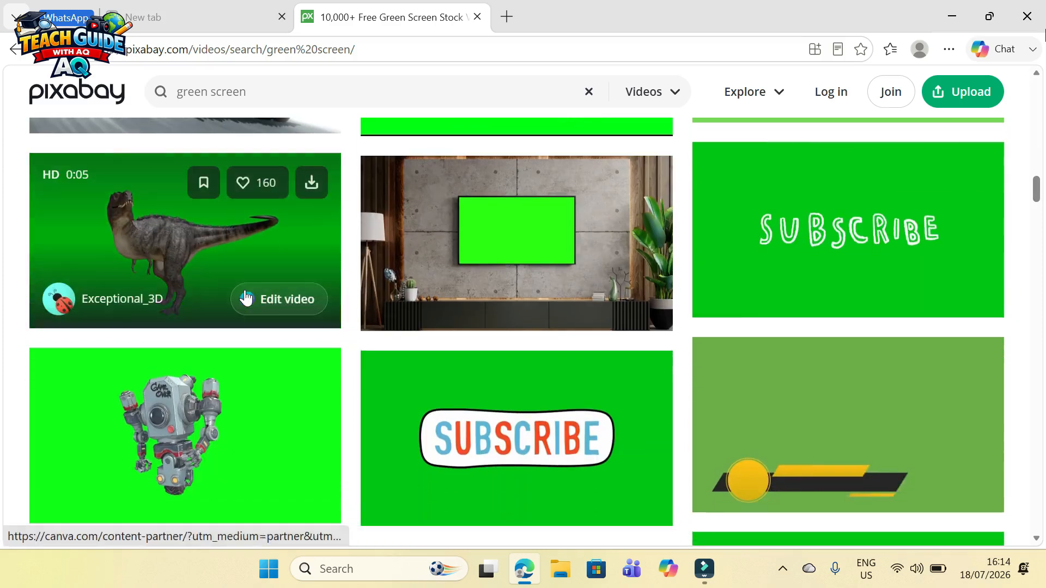
pyautogui.click(246, 294)
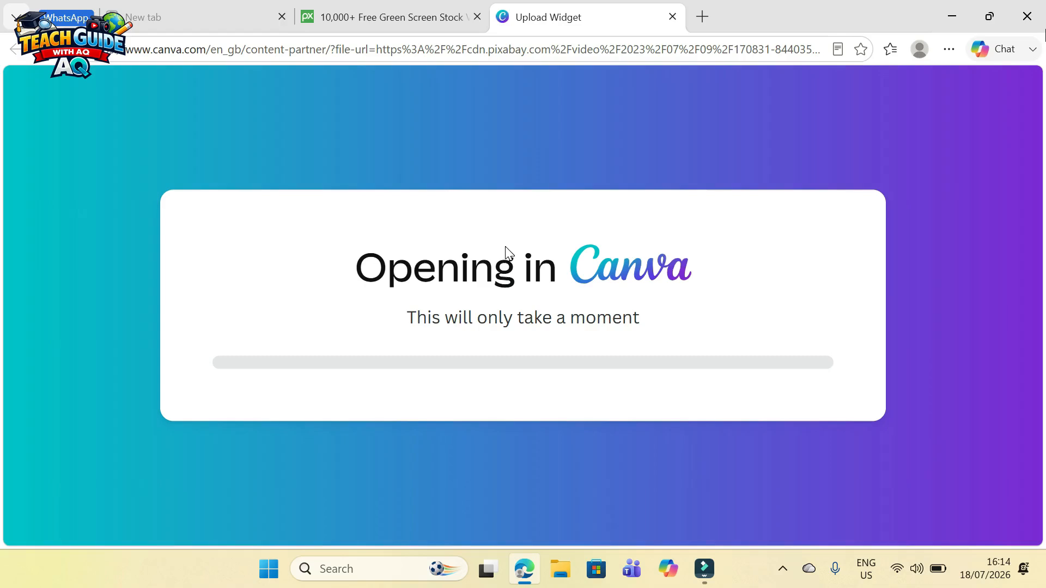
pyautogui.click(415, 22)
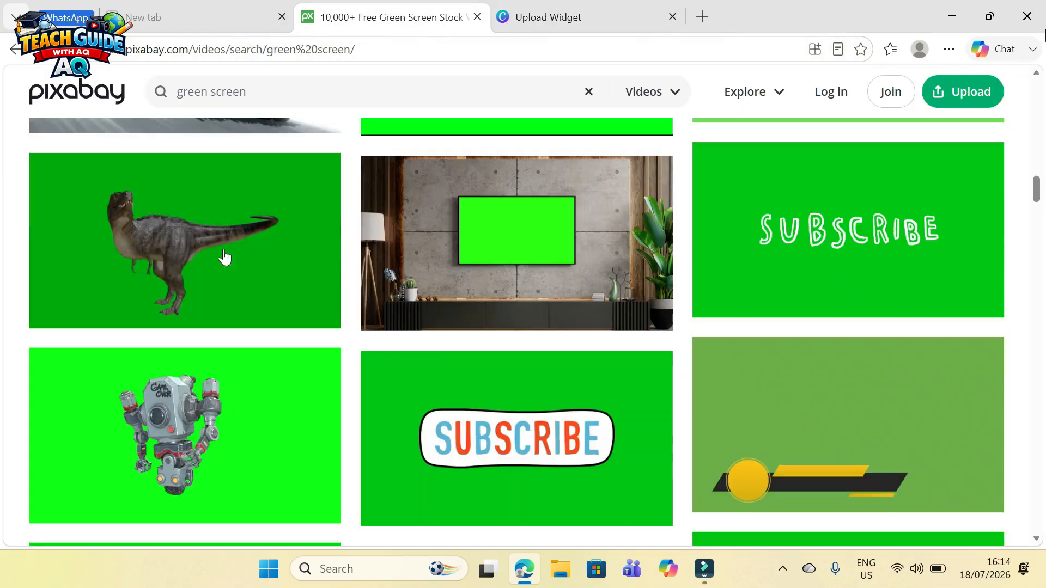
pyautogui.click(302, 202)
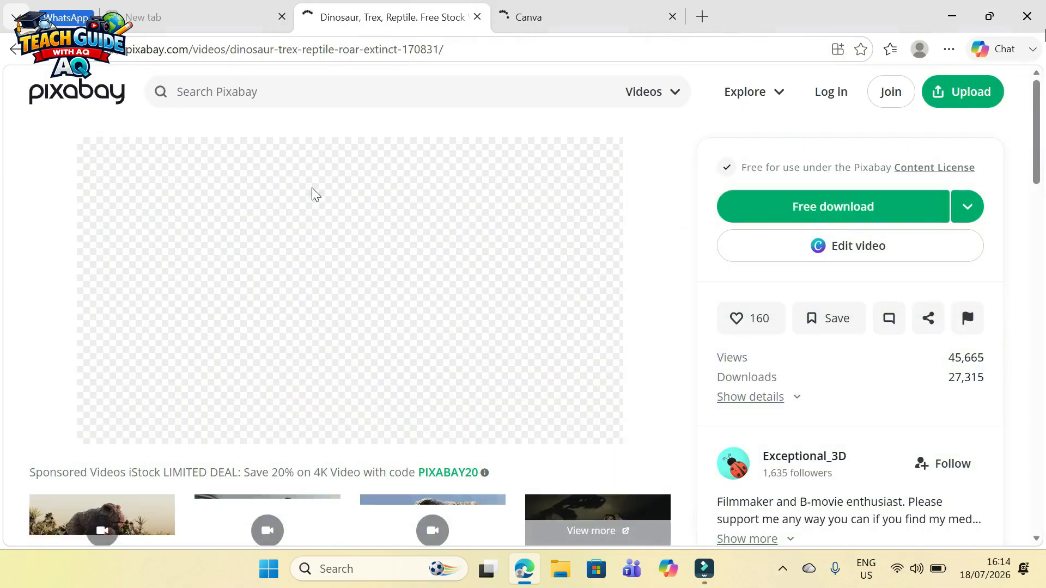
pyautogui.click(836, 208)
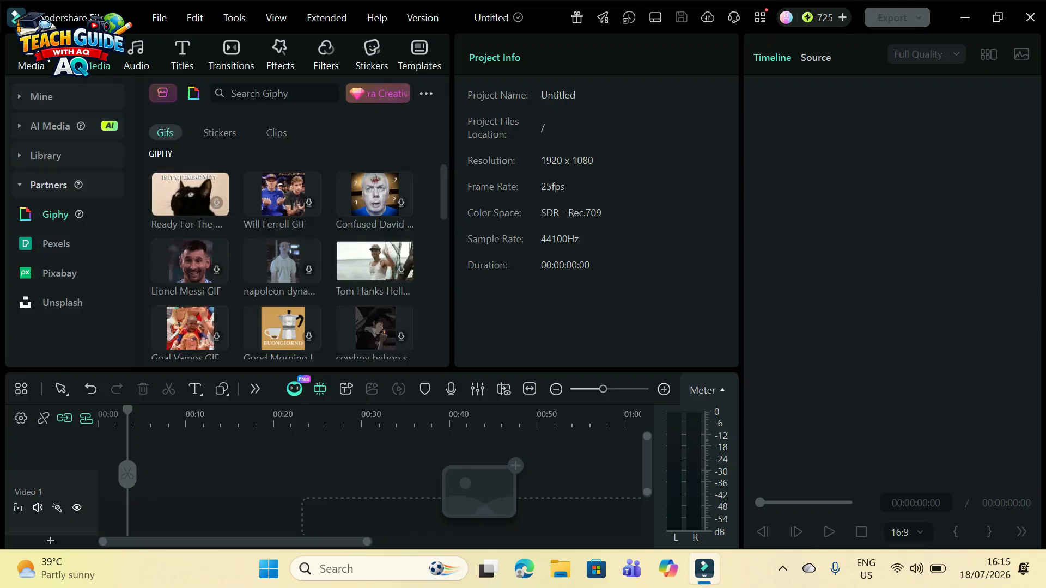
pyautogui.click(299, 233)
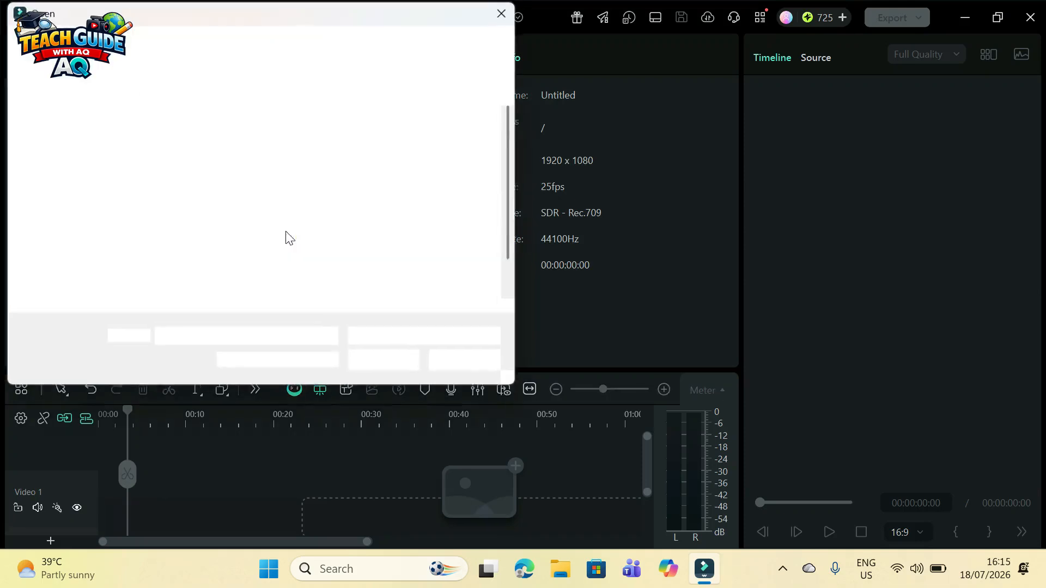
pyautogui.click(74, 157)
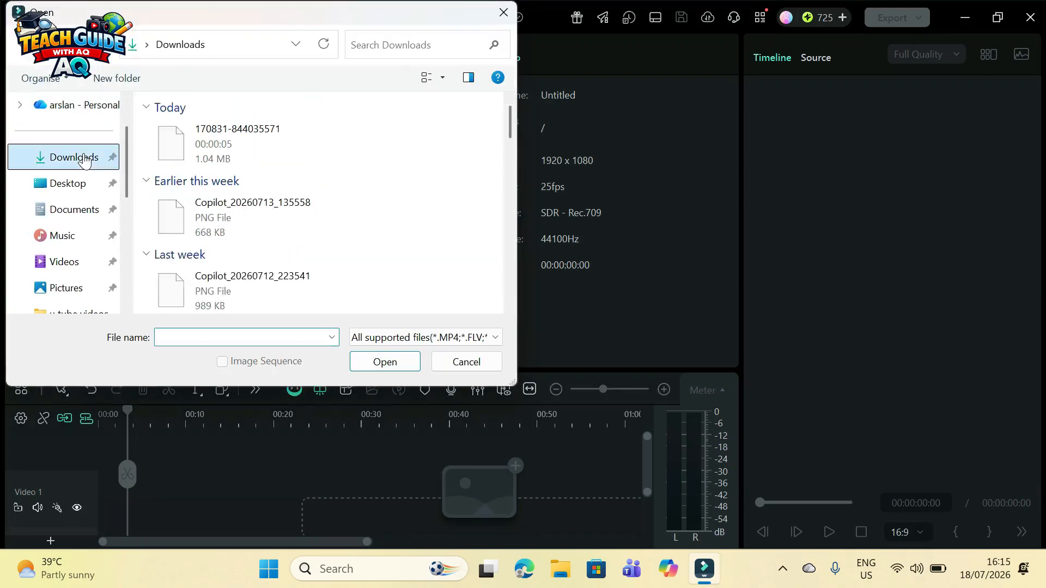
pyautogui.click(239, 143)
pyautogui.click(371, 352)
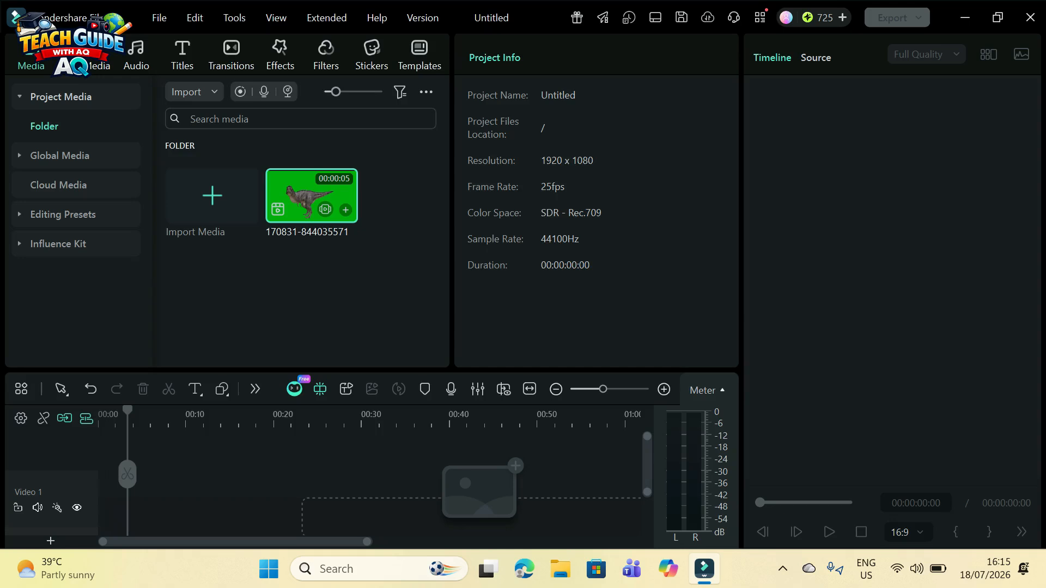
# Step: Search the effects library for "mountain"
pyautogui.click(256, 117)
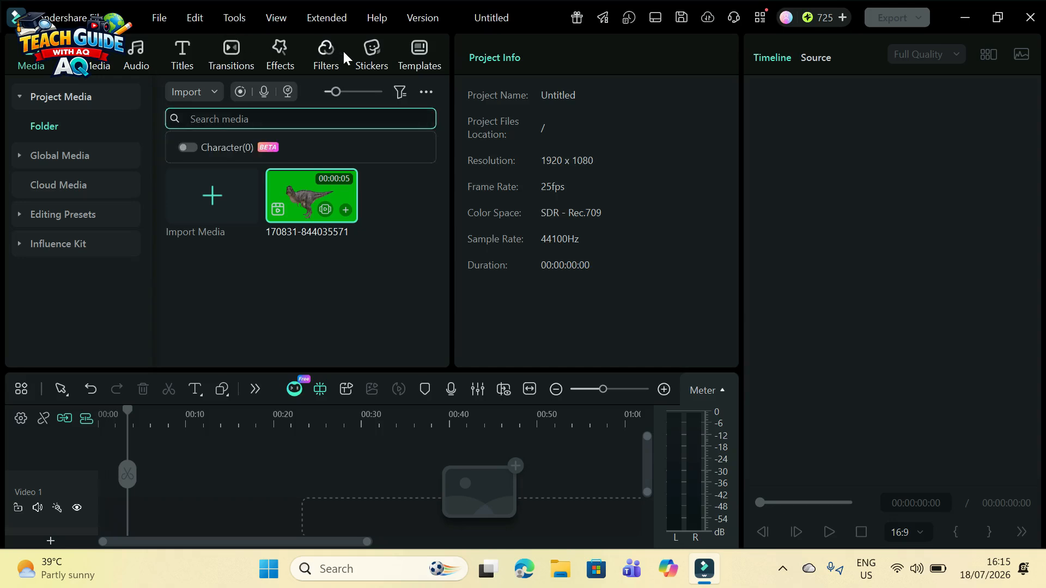
pyautogui.click(278, 54)
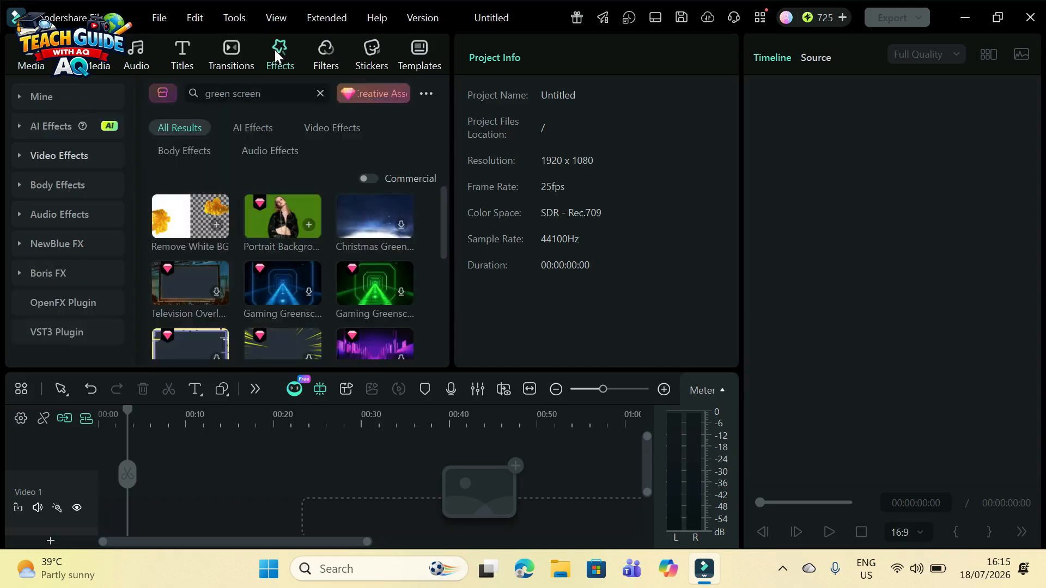
pyautogui.doubleClick(253, 94)
pyautogui.press('BackSpace')
pyautogui.press('BackSpace')
pyautogui.press('BackSpace')
pyautogui.write('mountain')
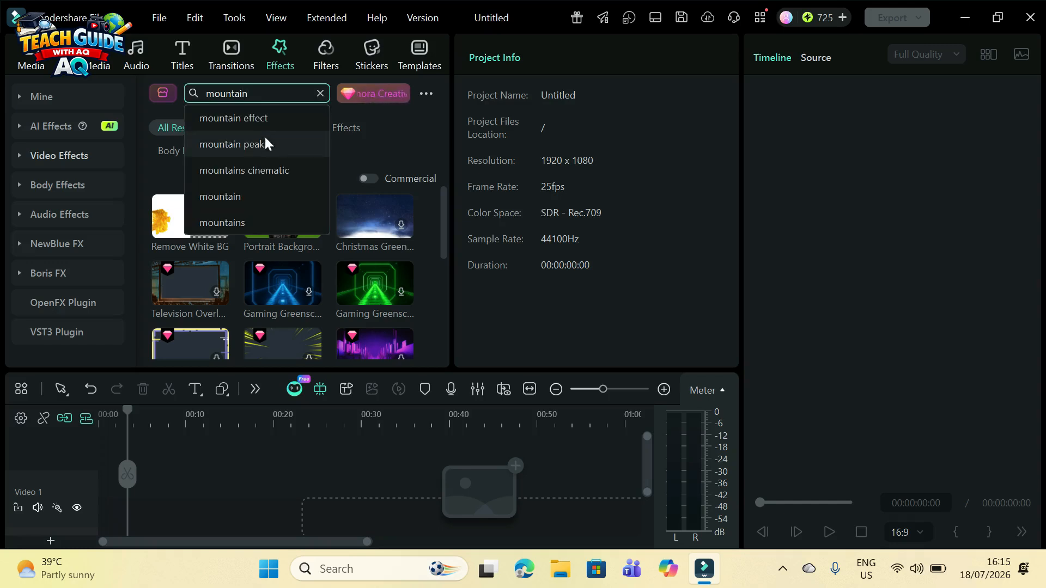
pyautogui.click(271, 195)
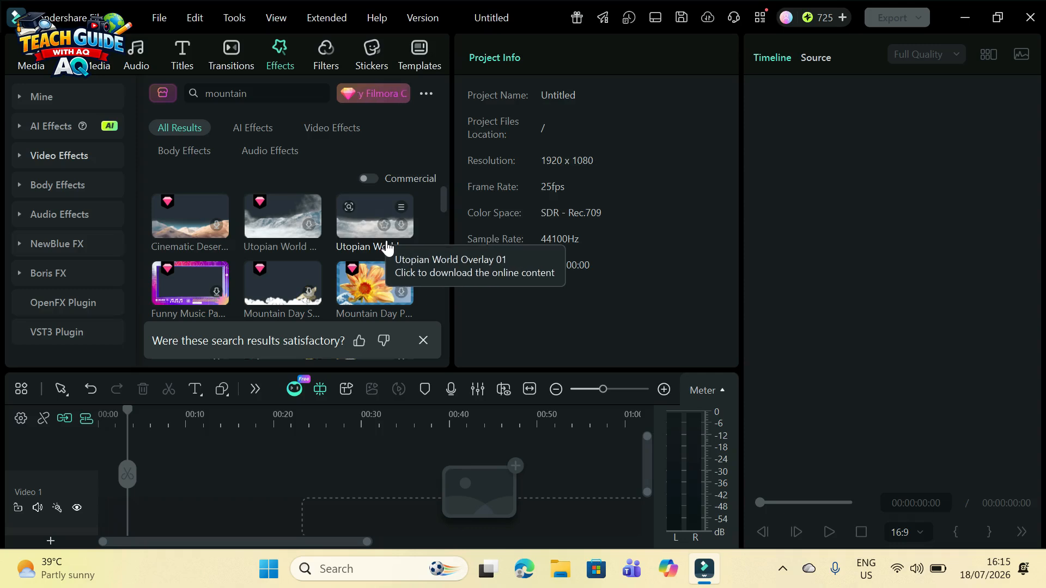
# Step: Preview the Cinematic Desert Overlay 01 effect and add it to the timeline
pyautogui.moveTo(446, 200)
pyautogui.mouseDown()
pyautogui.moveTo(446, 220)
pyautogui.moveTo(447, 194)
pyautogui.mouseUp()
pyautogui.click(216, 225)
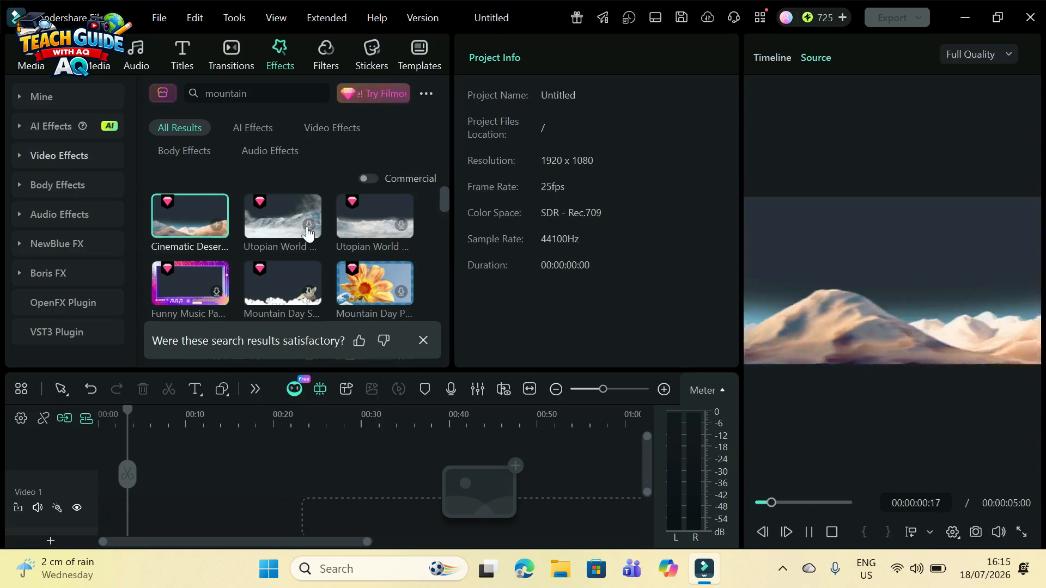
pyautogui.click(217, 228)
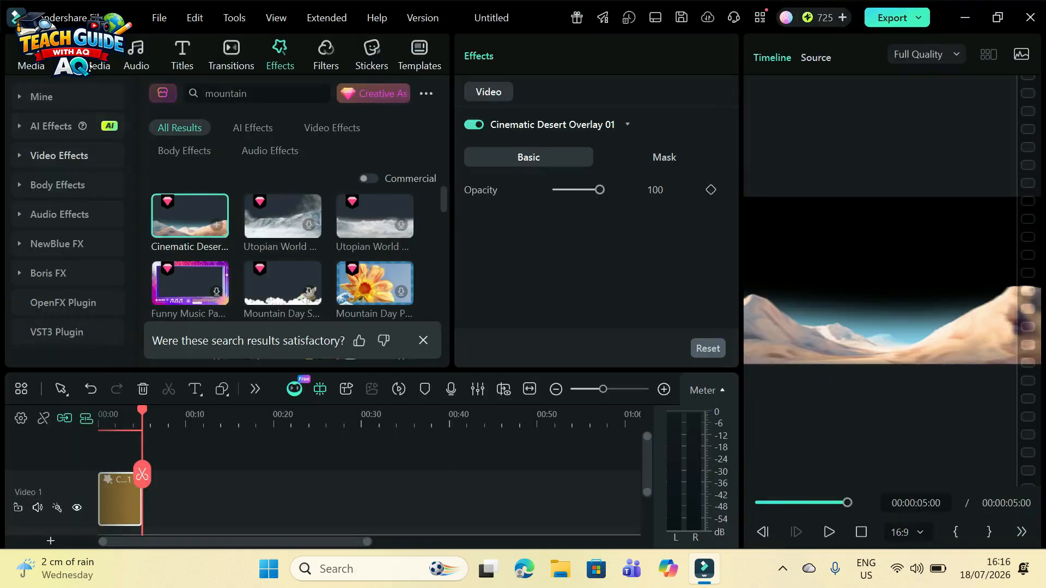
# Step: Add the imported dinosaur green screen clip to the timeline on the track beneath the desert overlay
pyautogui.click(91, 65)
pyautogui.click(33, 55)
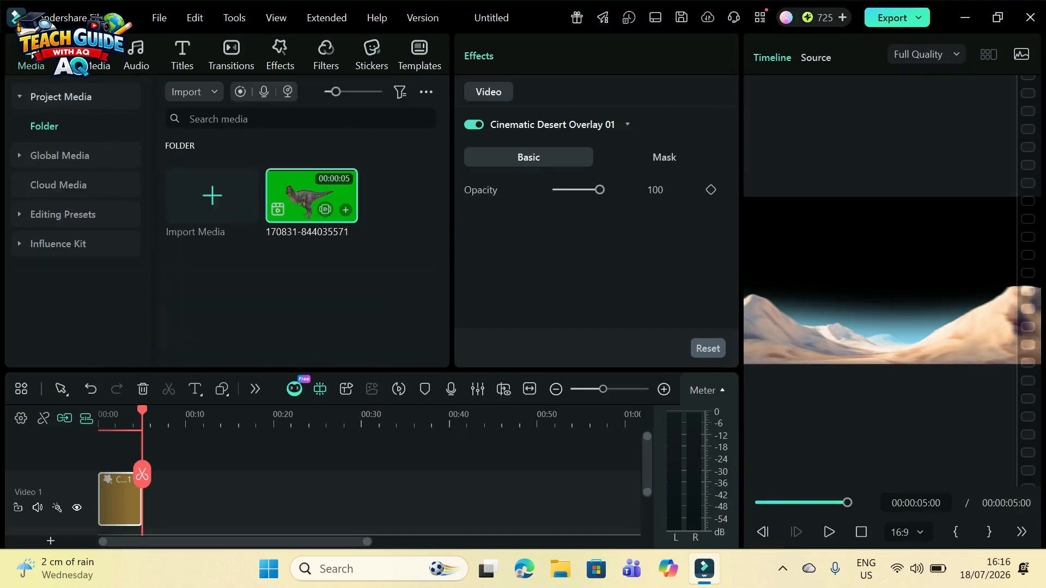
pyautogui.click(345, 210)
pyautogui.click(591, 320)
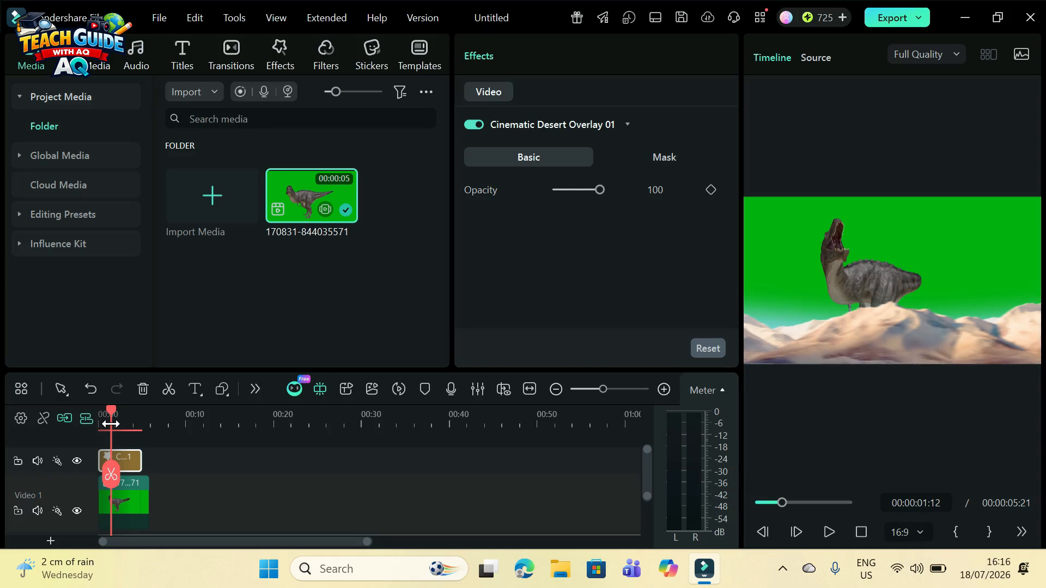
# Step: Extend the desert overlay to end with the dinosaur clip at 00:00:05:21 and play the timeline to check it
pyautogui.press('space')
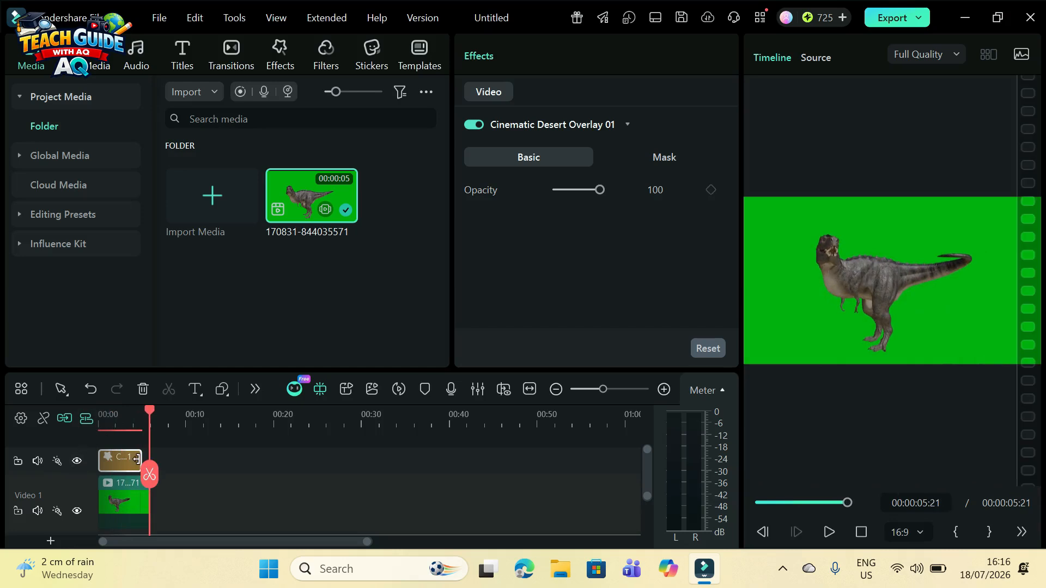
pyautogui.moveTo(146, 459); pyautogui.dragTo(148, 458)
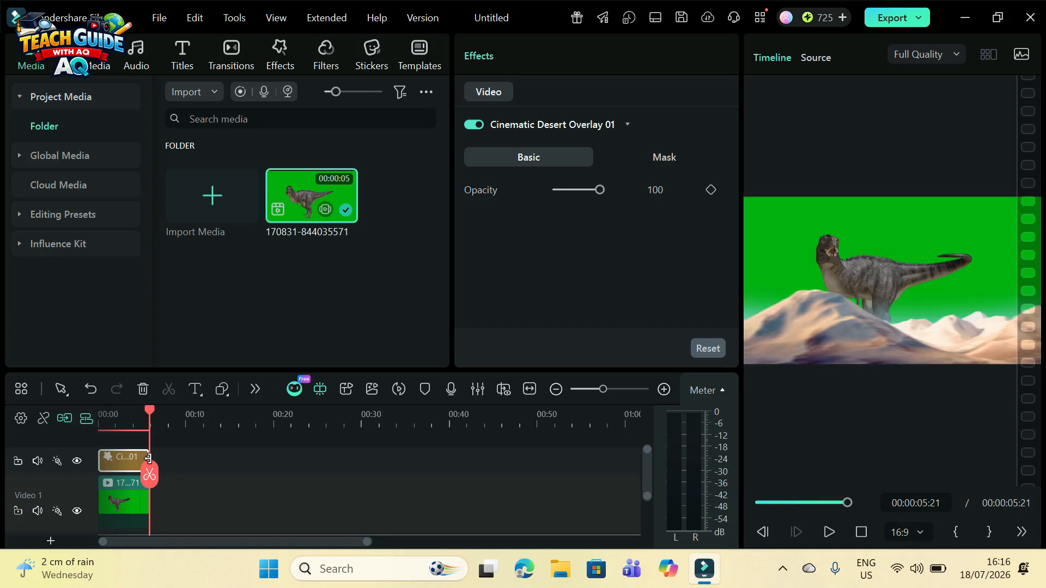
pyautogui.press('space')
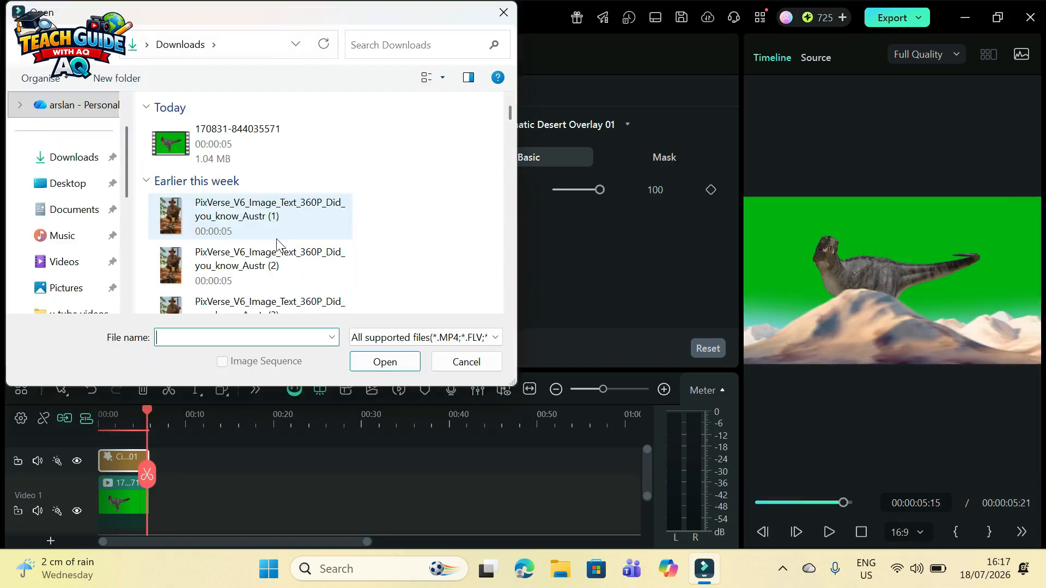
# Step: Import the blue underwater Pexels JPG from the Downloads folder into the project media
pyautogui.moveTo(511, 123); pyautogui.dragTo(504, 201)
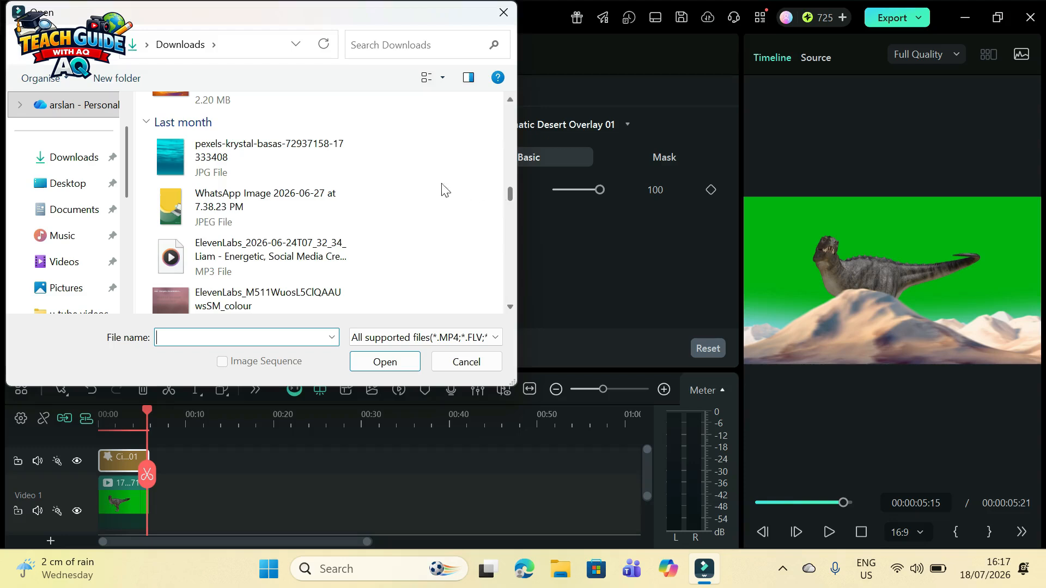
pyautogui.click(285, 157)
pyautogui.click(386, 362)
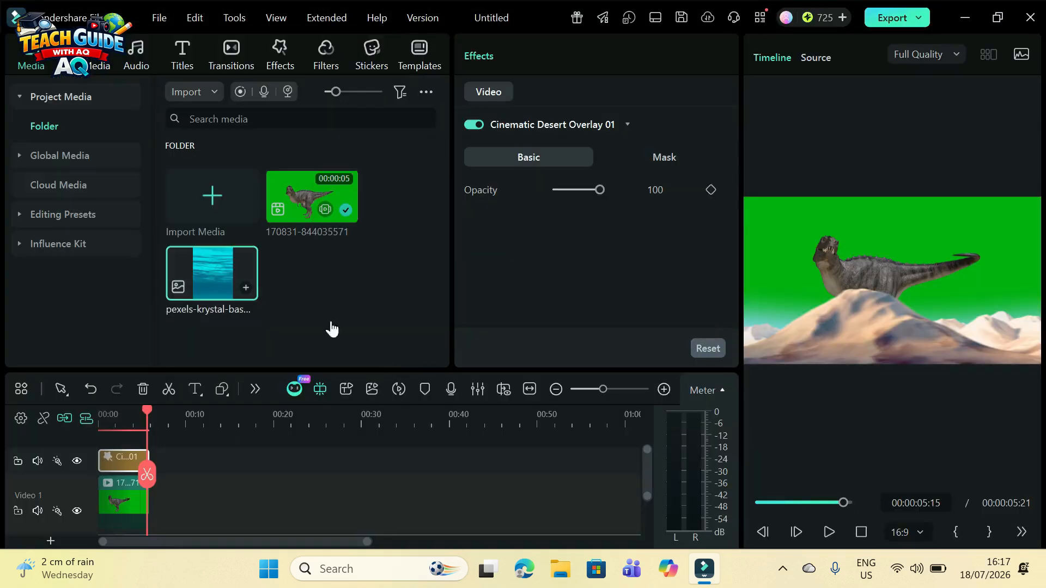
# Step: Add the underwater image on a track between the dinosaur clip and the overlay, move it to the timeline's start, and preview it
pyautogui.click(246, 289)
pyautogui.click(177, 496)
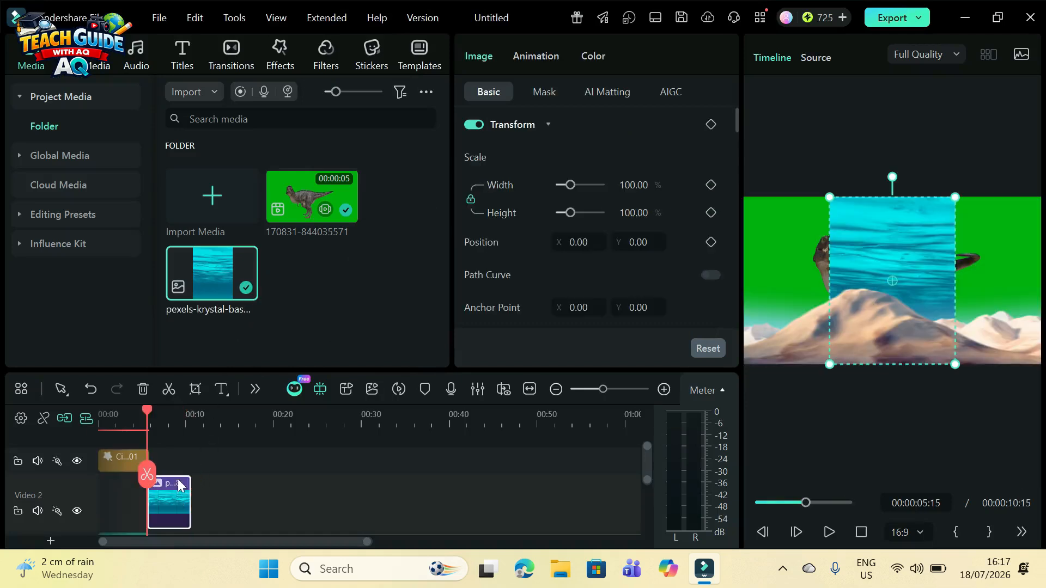
pyautogui.click(144, 498)
pyautogui.moveTo(169, 499); pyautogui.dragTo(106, 498)
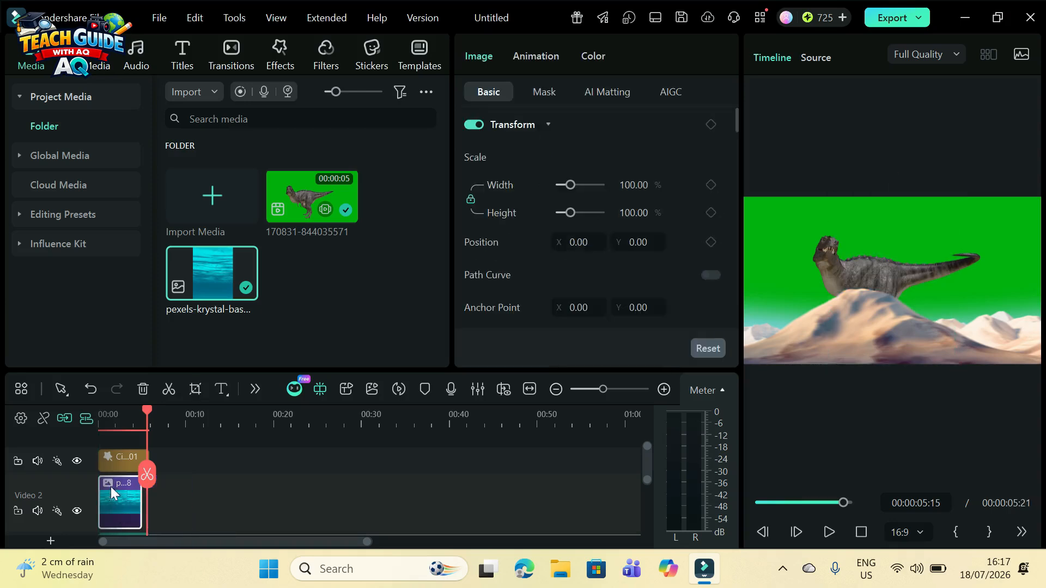
pyautogui.click(113, 417)
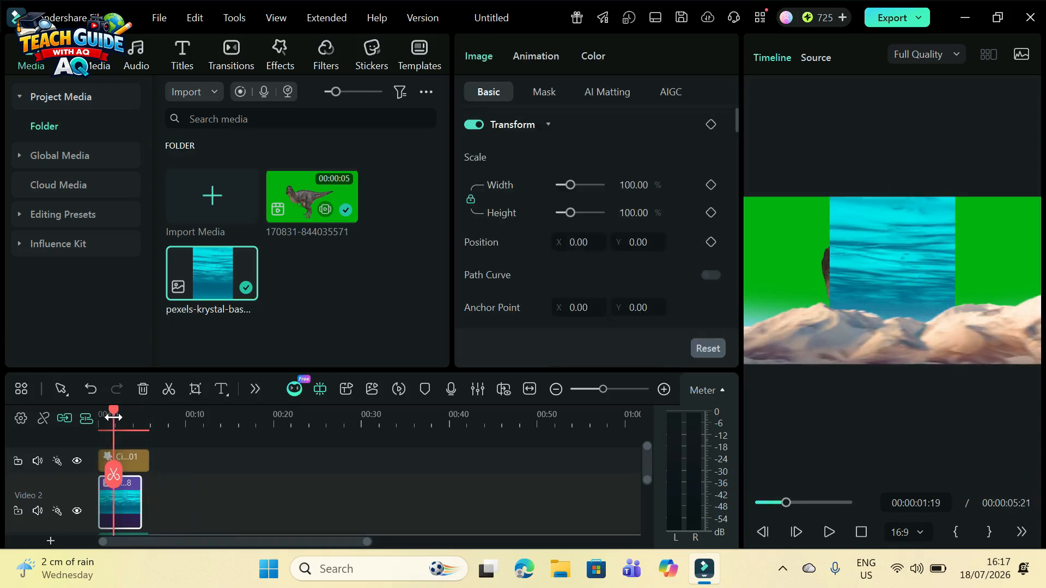
# Step: Scale the underwater image up uniformly to about 325% so it fills the whole frame width
pyautogui.click(935, 249)
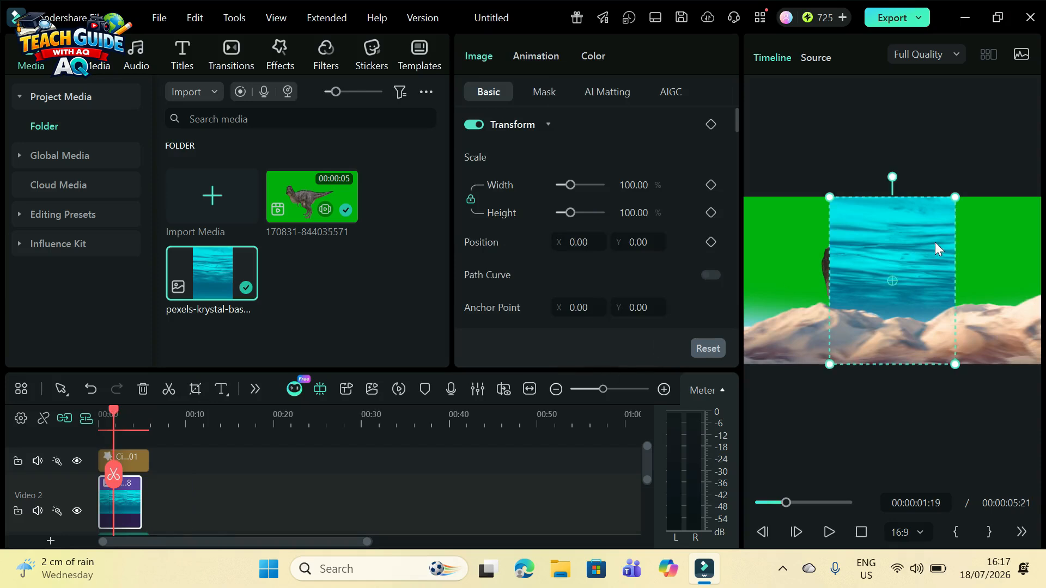
pyautogui.moveTo(832, 365); pyautogui.dragTo(838, 354)
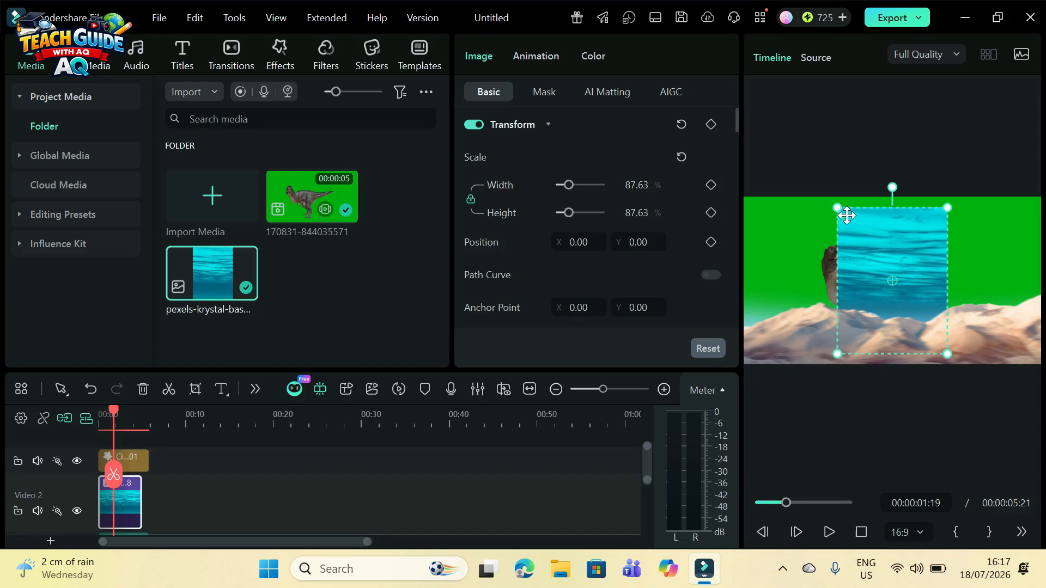
pyautogui.moveTo(838, 207); pyautogui.dragTo(1032, 25)
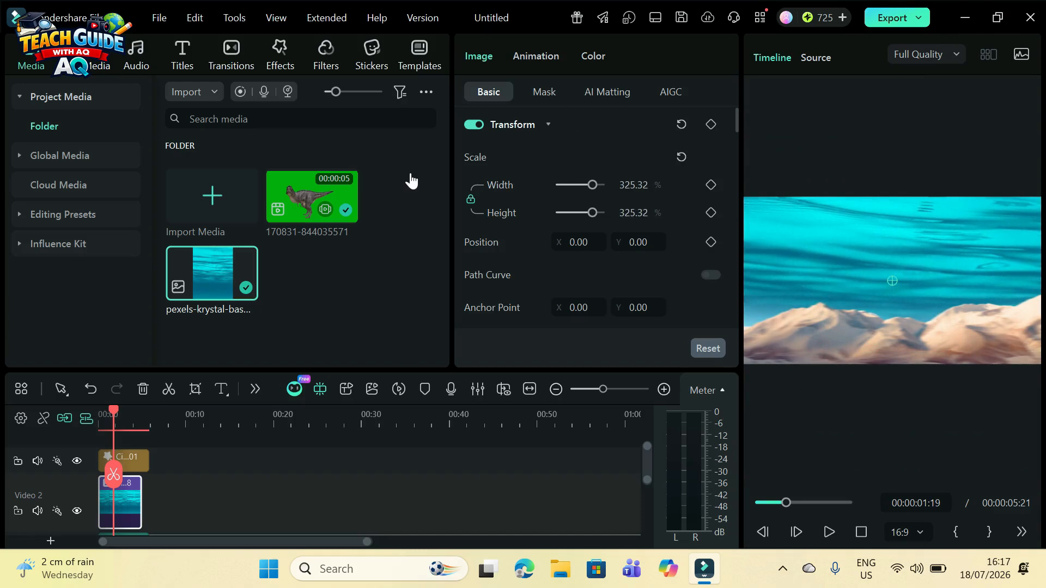
# Step: Enable Chroma Key on the dinosaur clip and sample its green backdrop as the colour to remove
pyautogui.moveTo(645, 456); pyautogui.dragTo(647, 476)
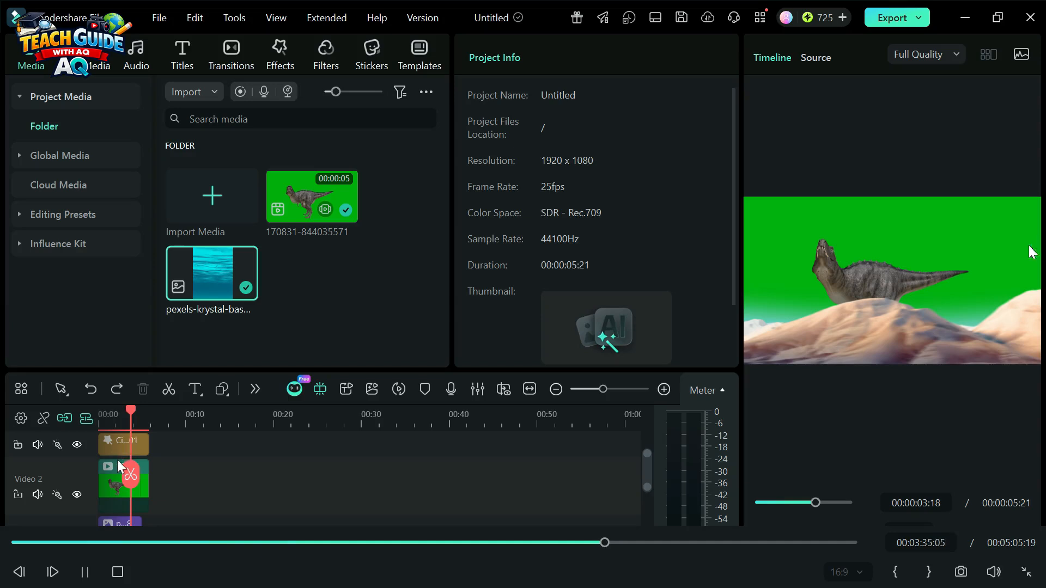
pyautogui.click(117, 464)
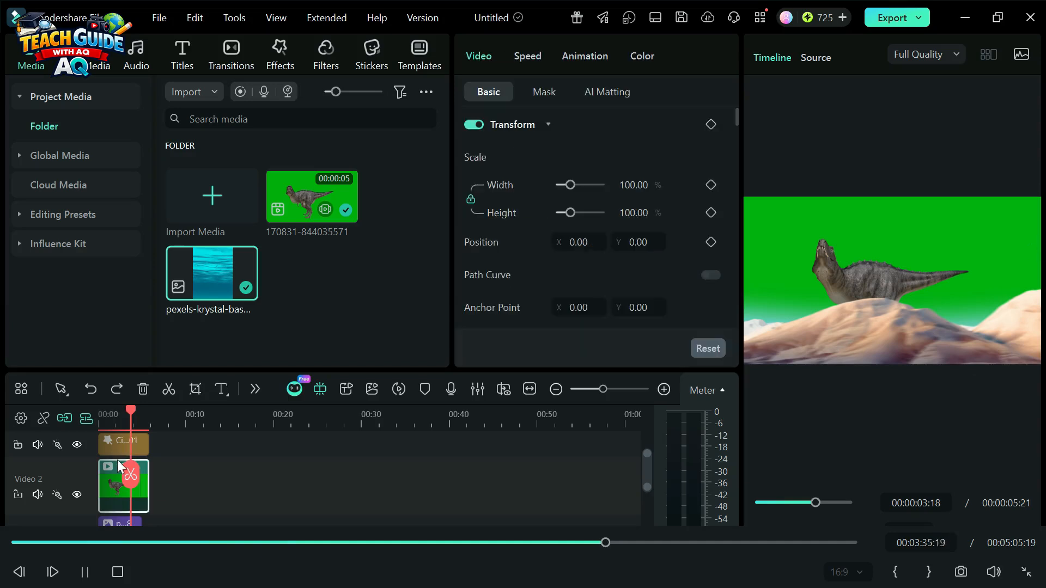
pyautogui.click(601, 91)
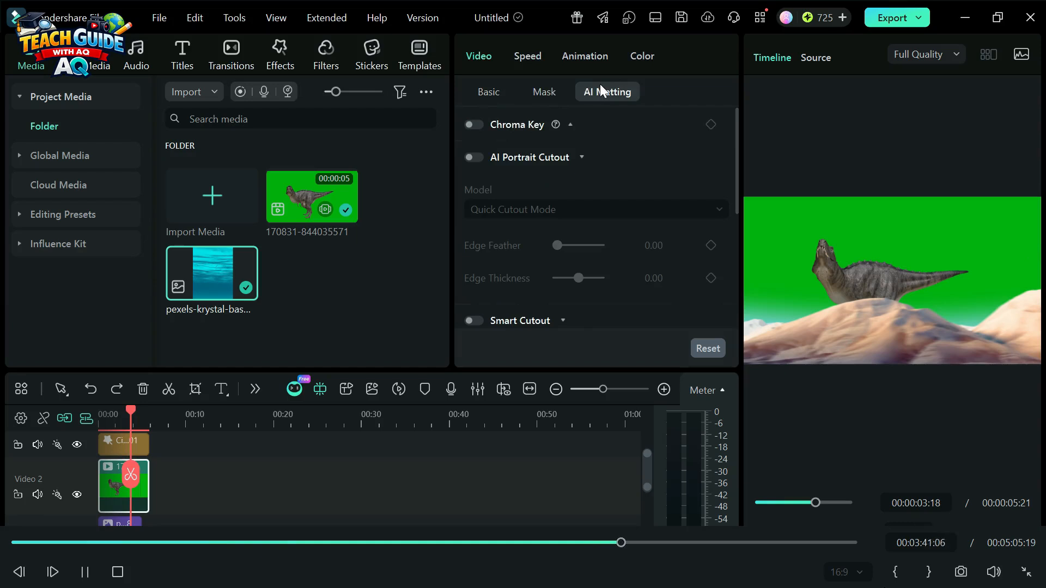
pyautogui.click(474, 124)
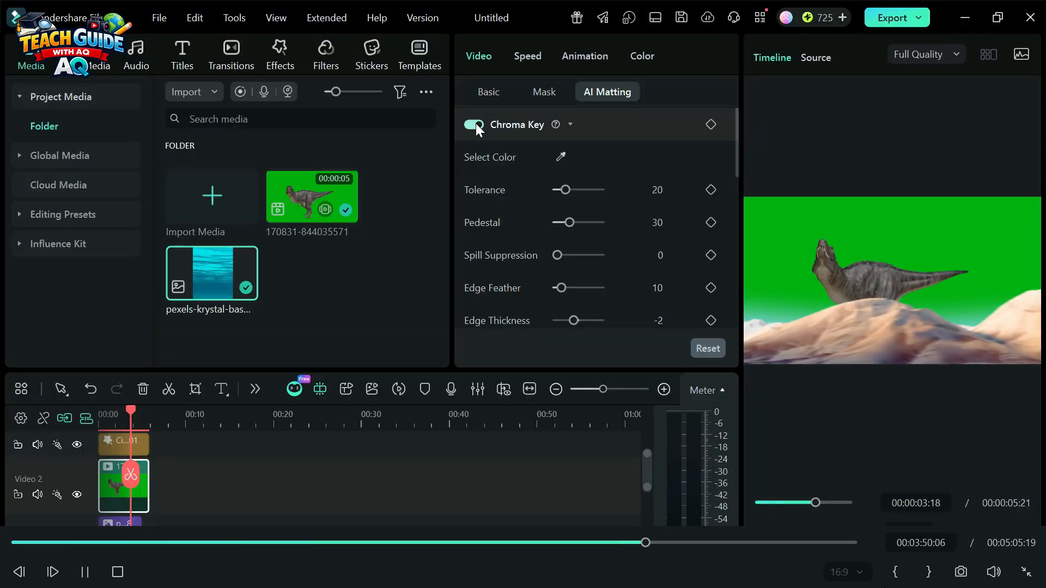
pyautogui.click(560, 157)
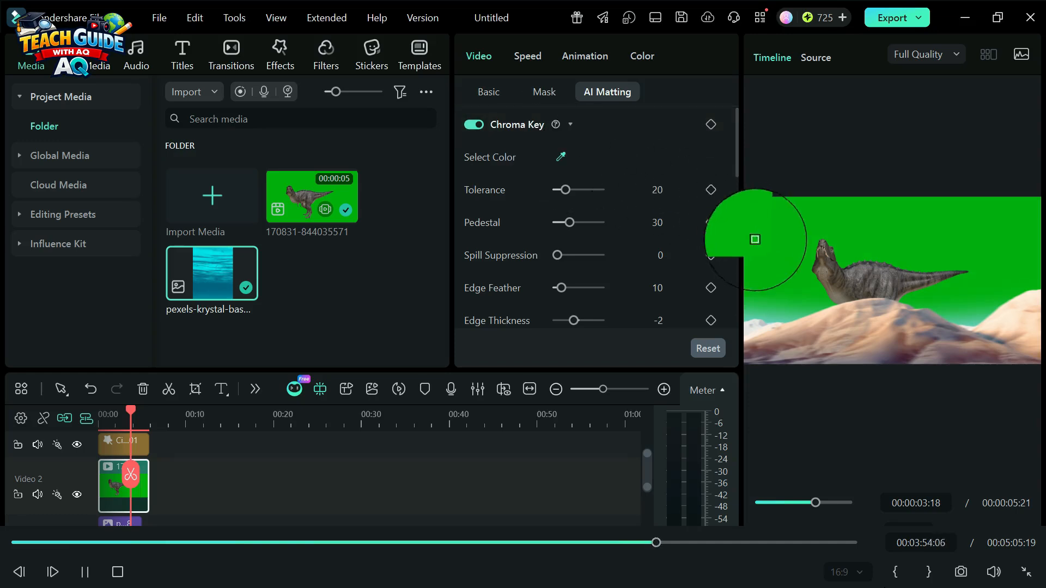
pyautogui.click(771, 253)
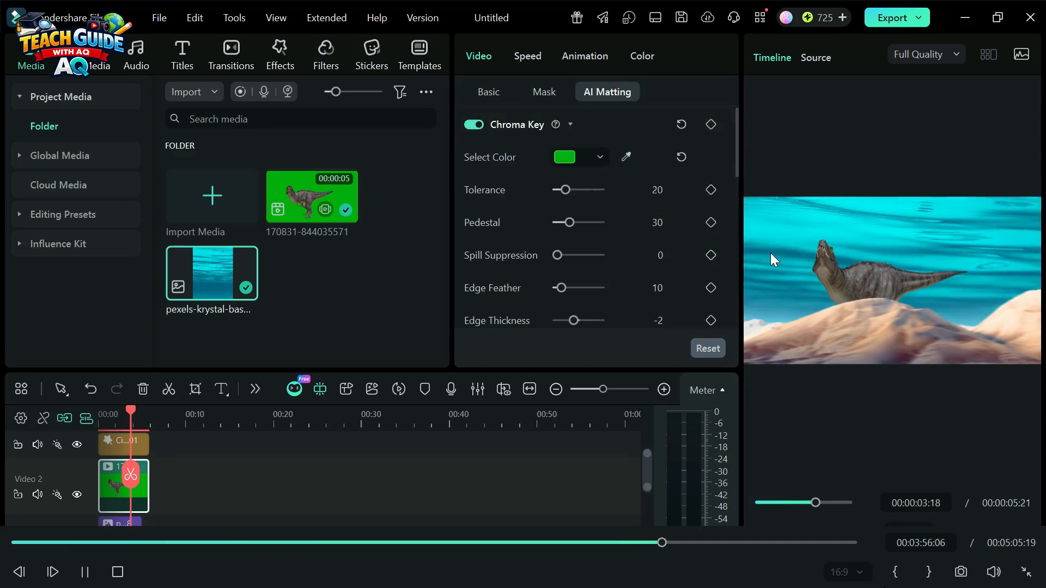